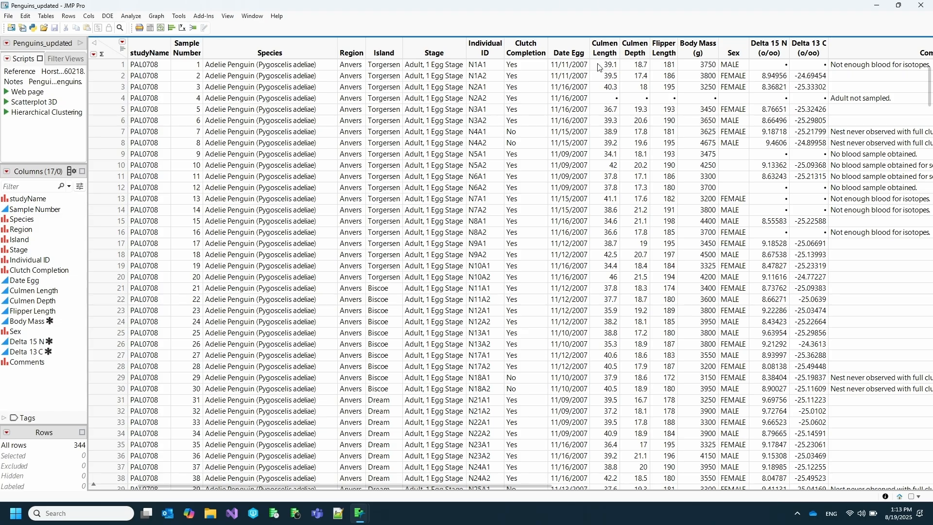
Step: Create a new tag named length with a red color style for the Culmen Length column
drag(602, 50, 664, 50)
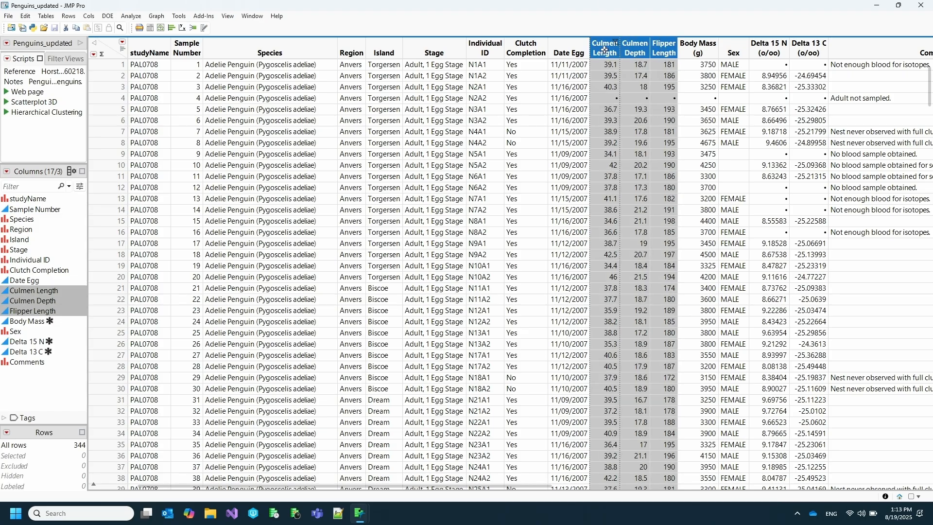
click(29, 392)
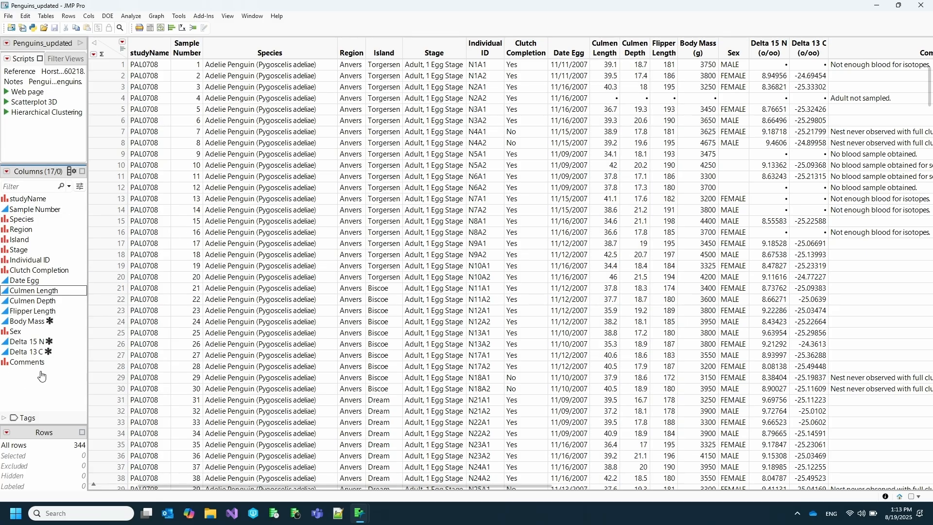
right_click(49, 292)
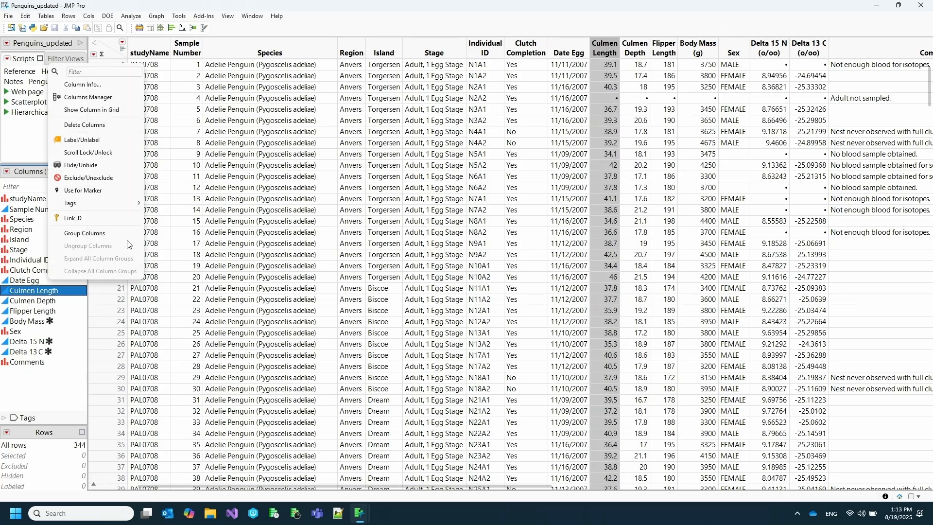
mouse_move(125, 200)
click(159, 204)
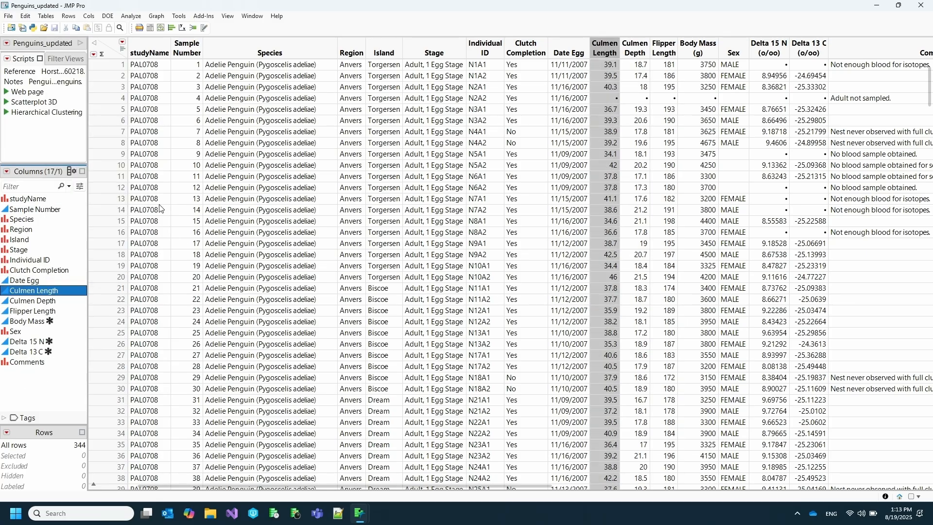
text(I)
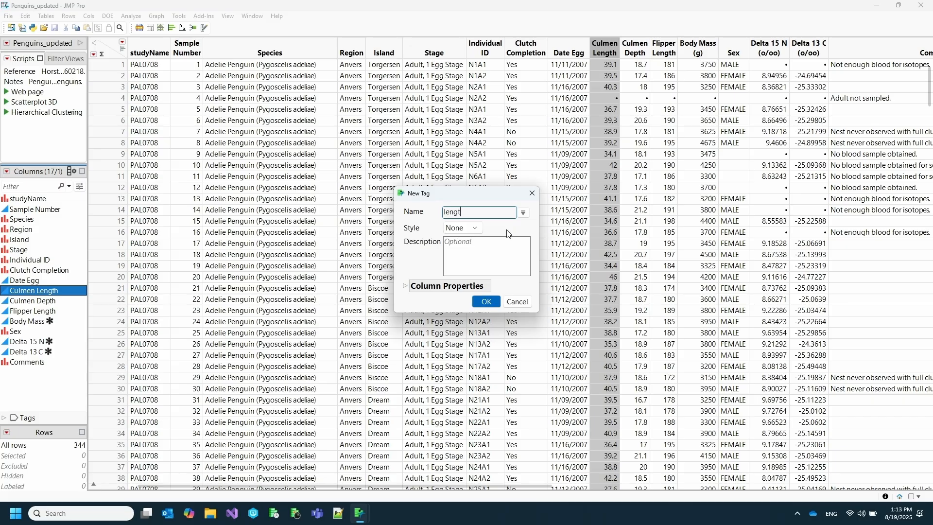
click(475, 228)
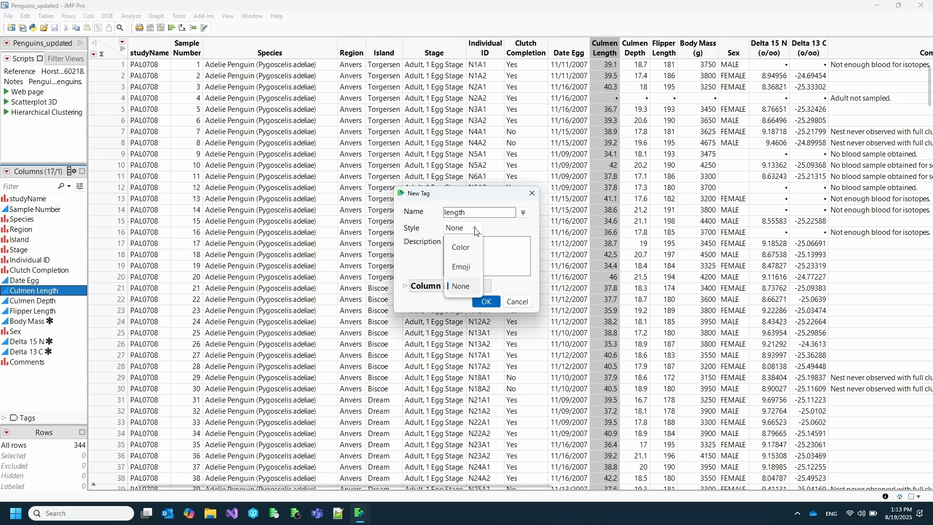
click(464, 247)
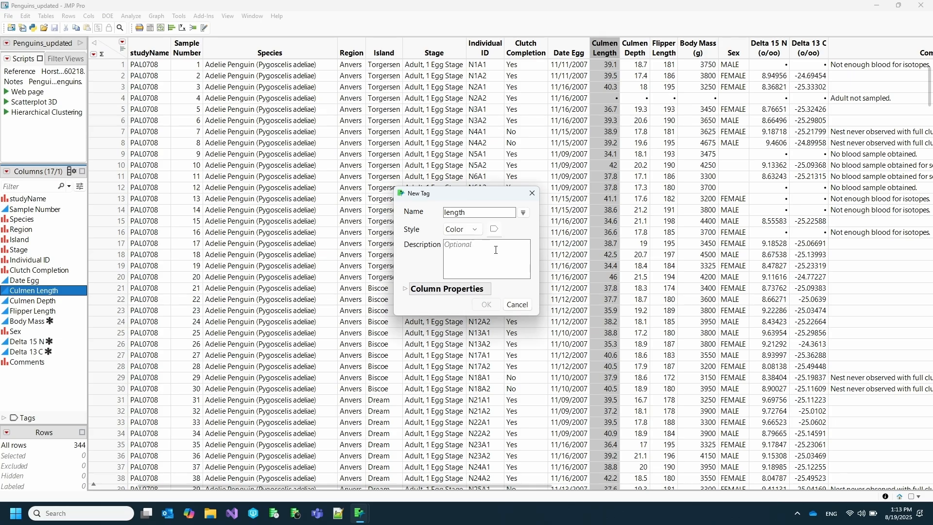
click(494, 229)
click(517, 244)
click(486, 304)
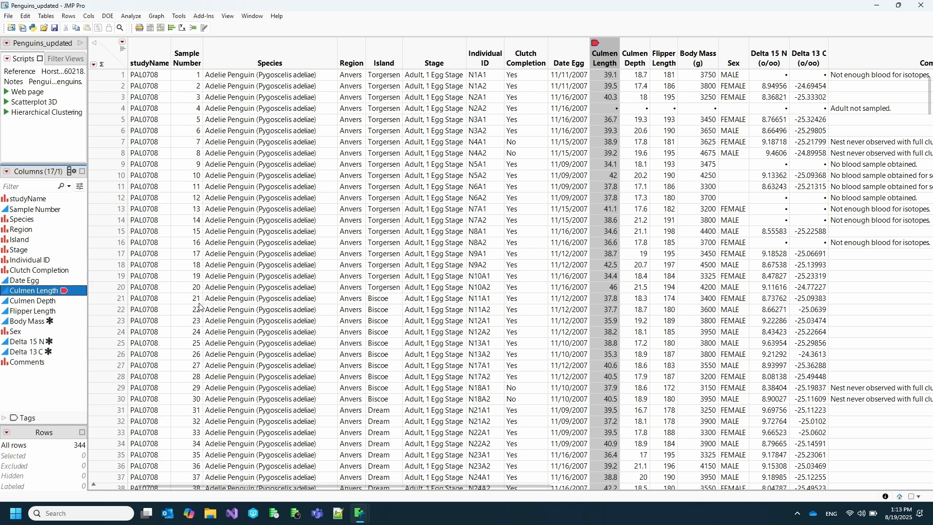
Step: Assign the existing length tag to the Culmen Depth and Flipper Length columns
click(65, 301)
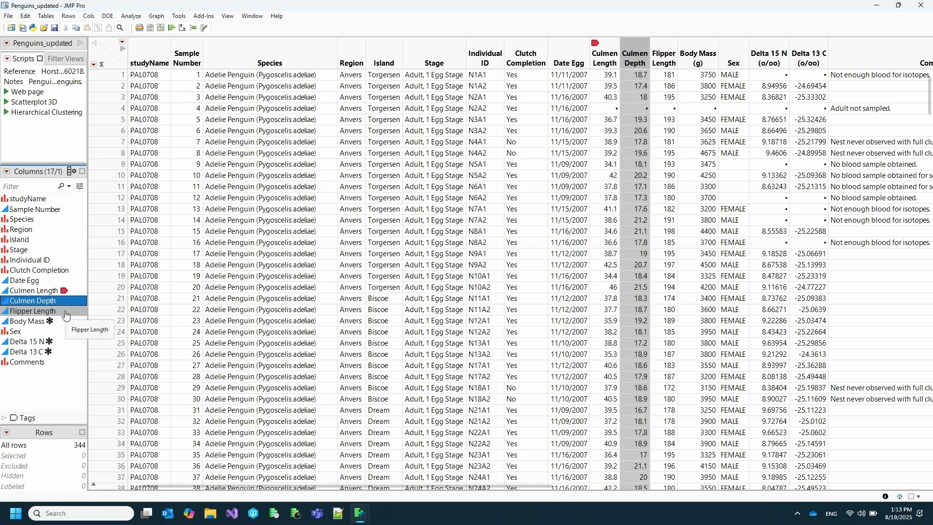
shift+click(65, 312)
right_click(66, 311)
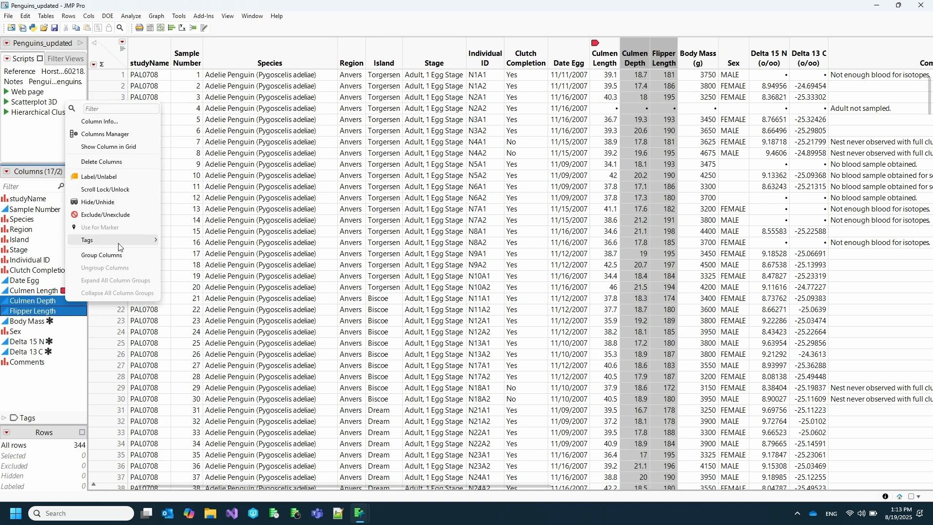
mouse_move(119, 247)
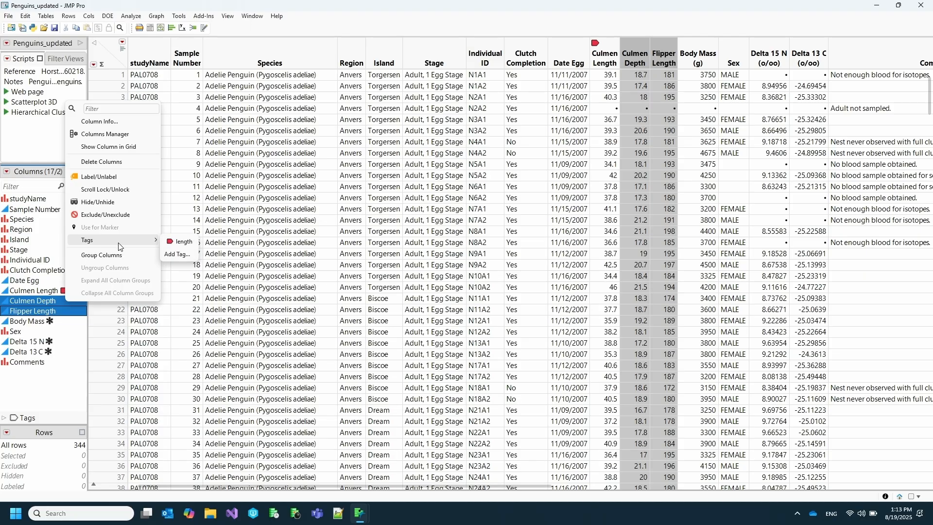
click(183, 242)
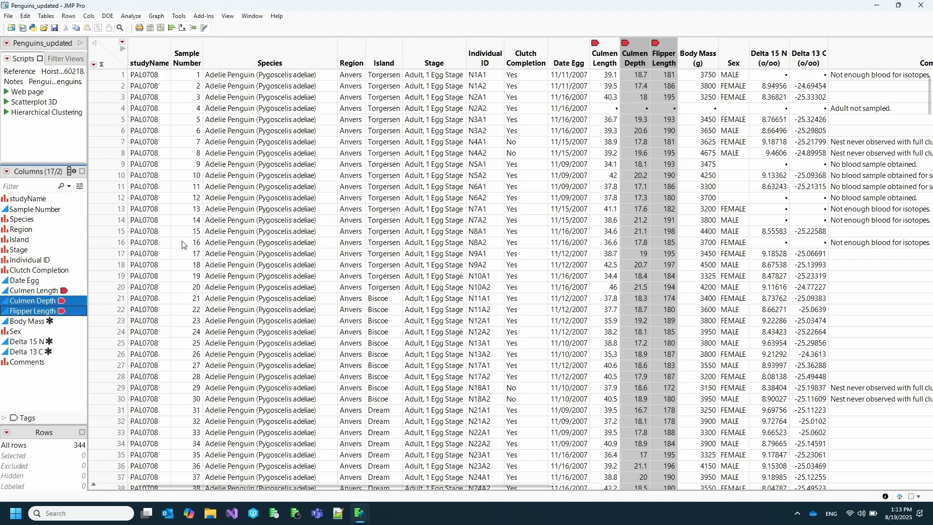
click(61, 395)
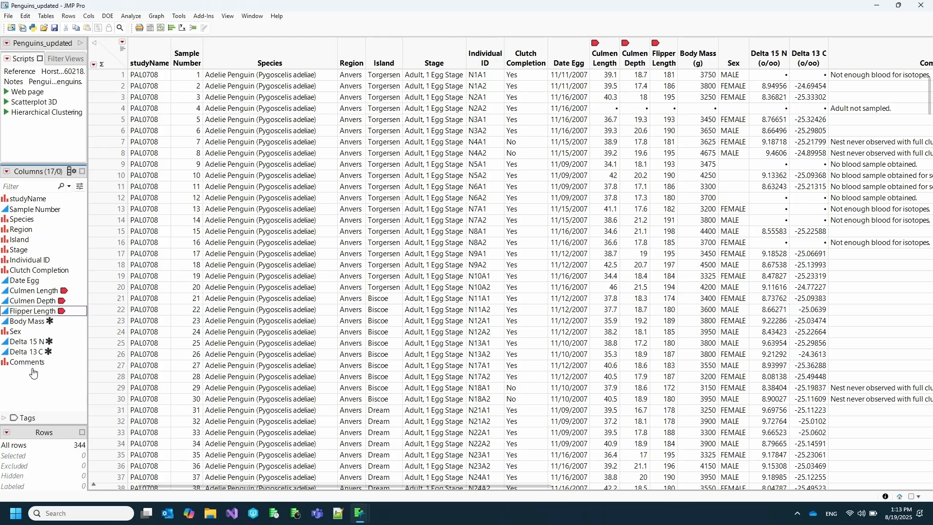
Step: Expand the list of tags, select all columns tagged length through it, and clear the selection
click(9, 418)
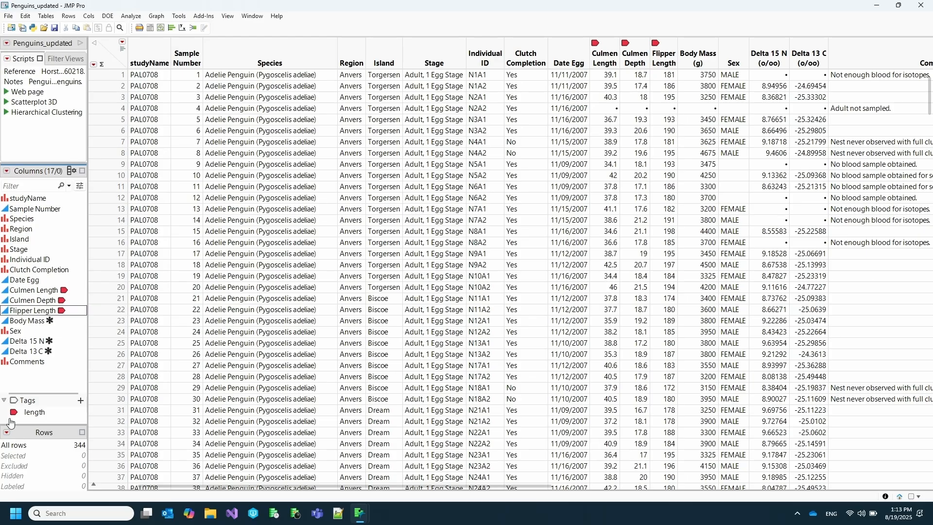
click(36, 420)
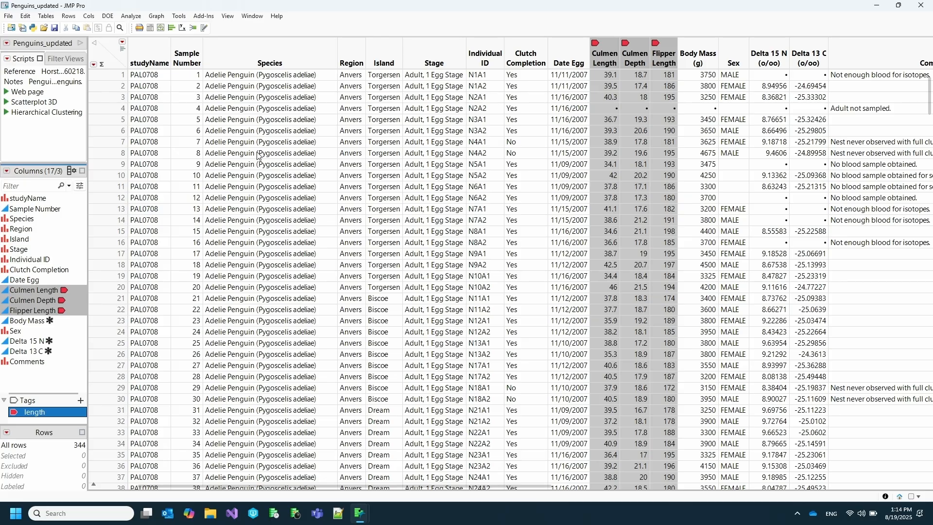
click(39, 387)
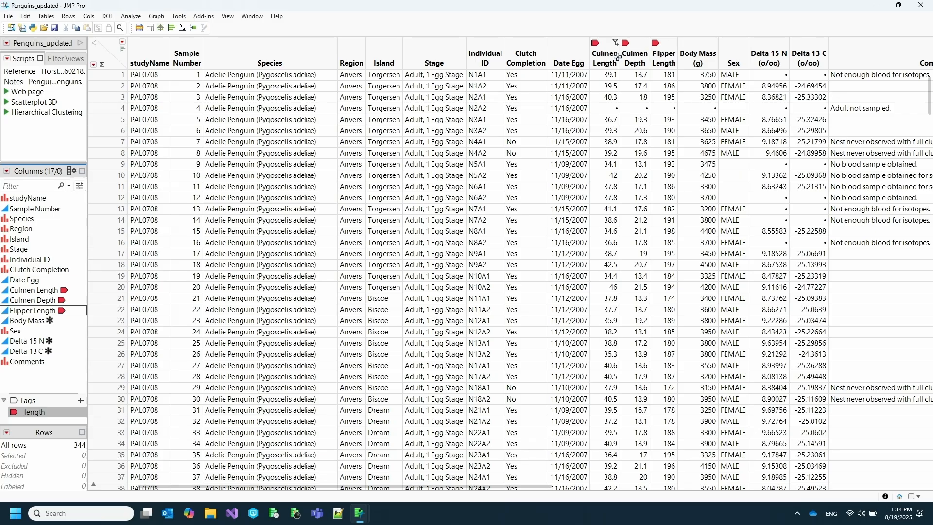
Step: Edit the length tag to add a Units column property of mm
right_click(53, 291)
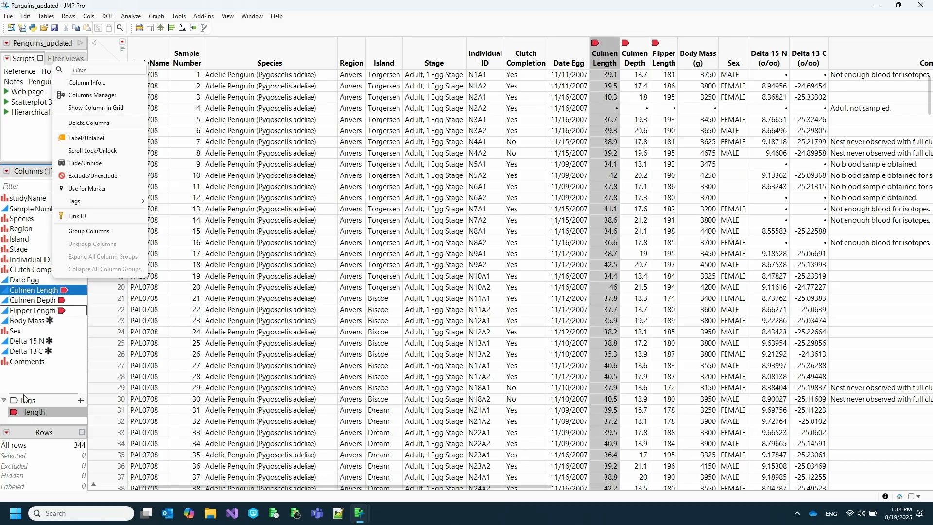
click(38, 416)
right_click(38, 413)
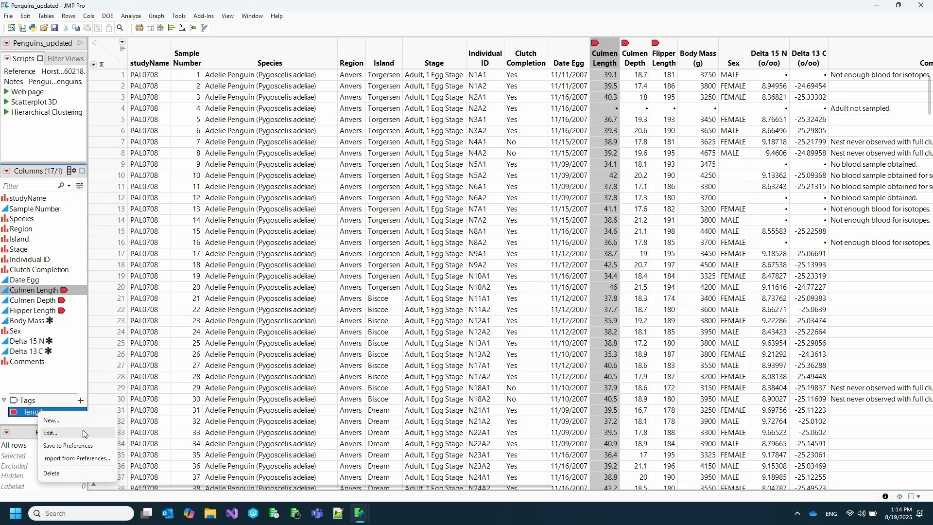
click(54, 423)
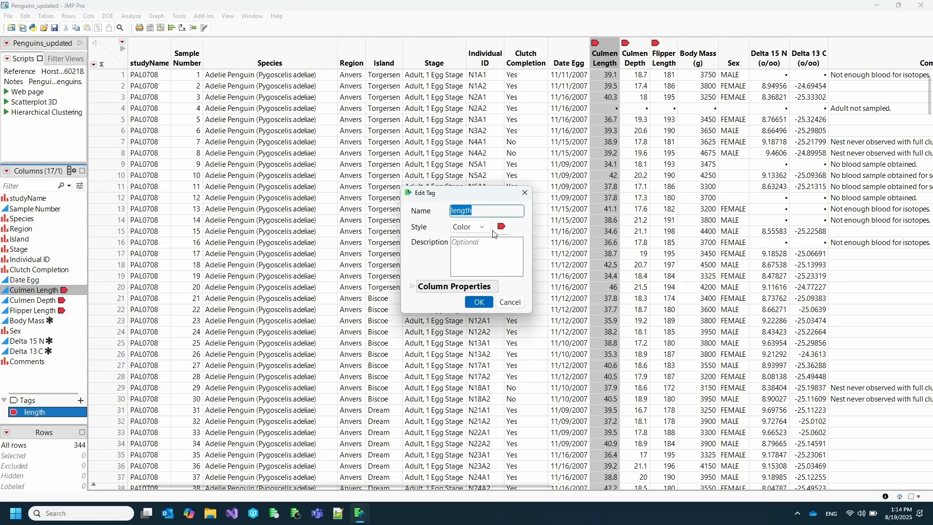
click(413, 287)
click(467, 303)
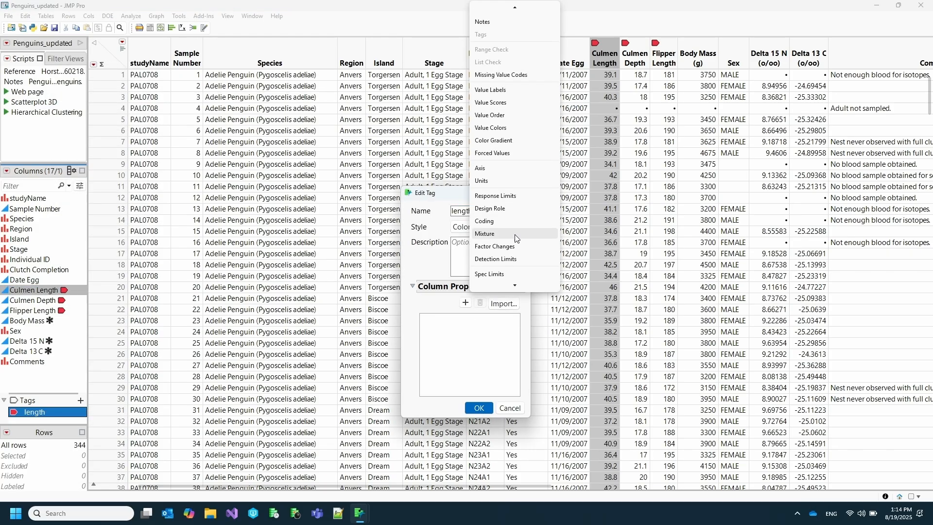
click(481, 179)
click(544, 359)
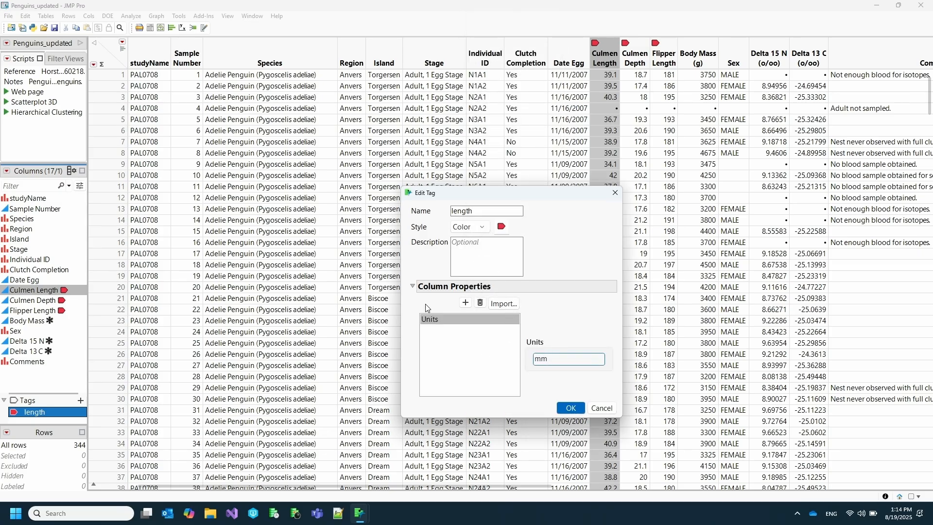
click(577, 408)
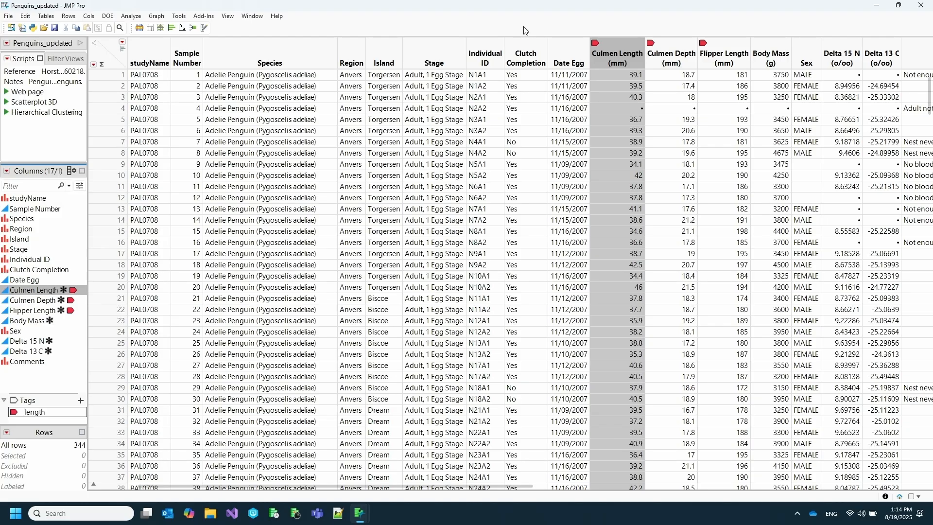
Step: Close the Penguins_updated table without saving changes and open the Semiconductor Capability data table
click(921, 5)
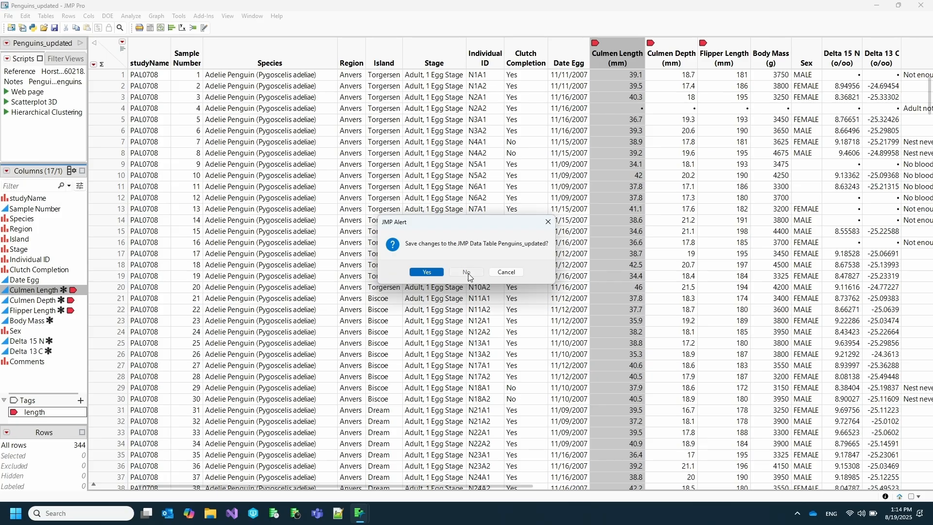
click(468, 273)
click(96, 106)
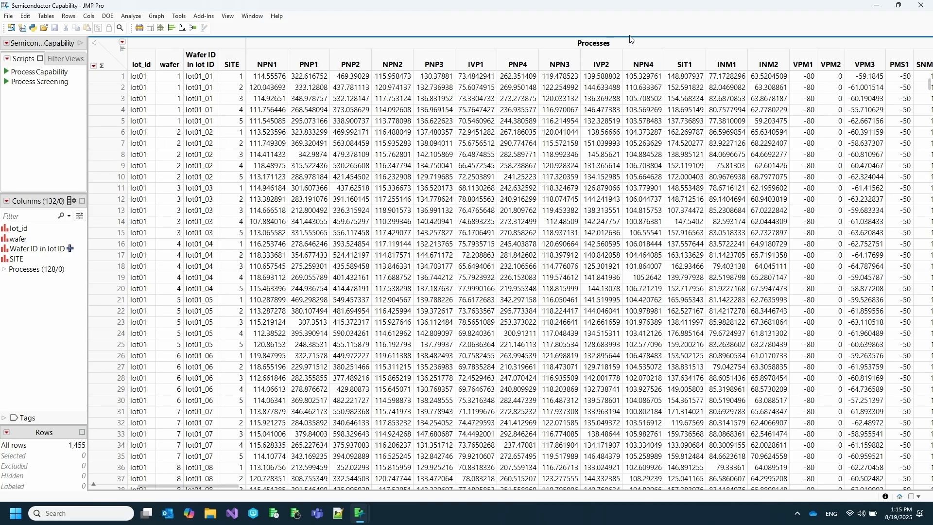
Step: Expand the Processes group in the enlarged column list and hide the wafer and PNP1 columns
click(4, 269)
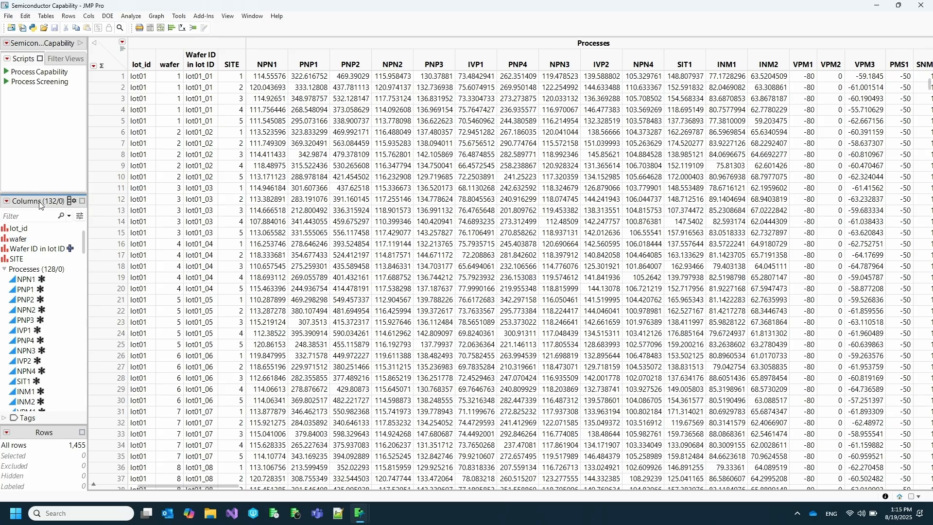
click(82, 202)
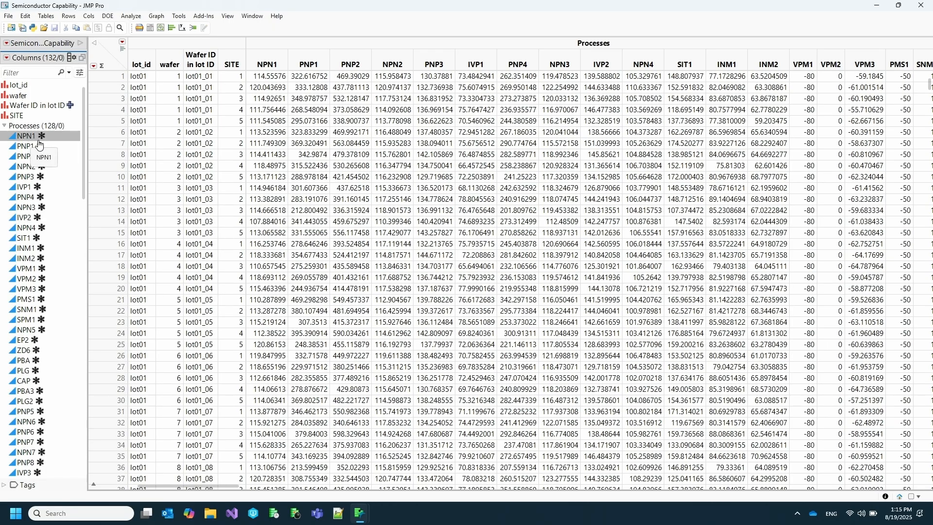
right_click(28, 96)
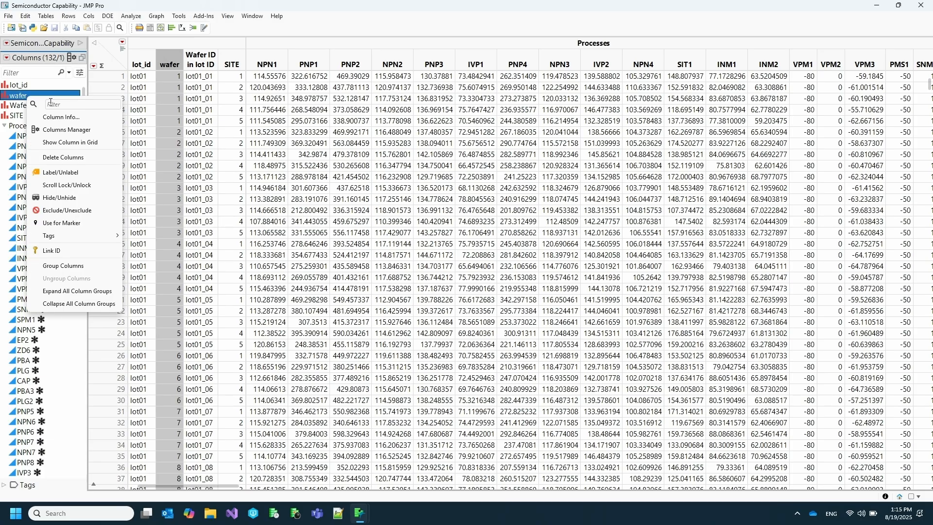
click(68, 198)
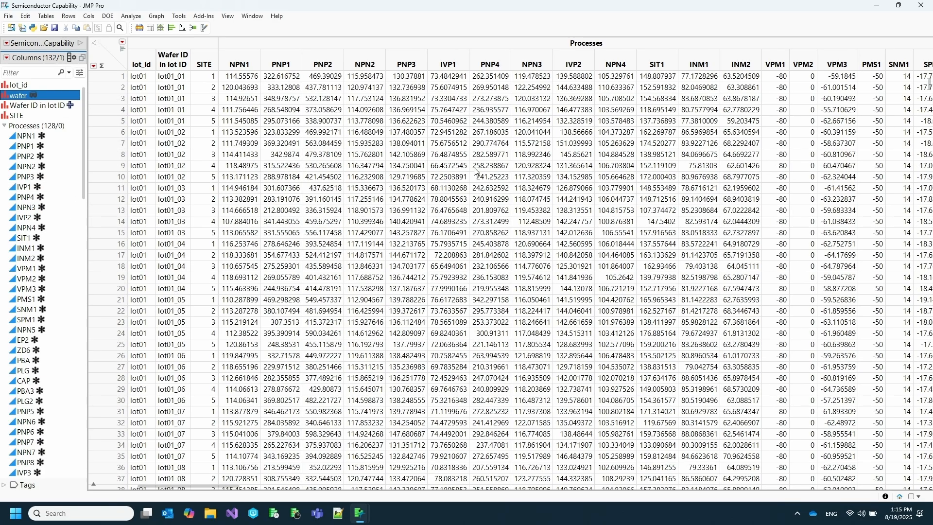
right_click(33, 144)
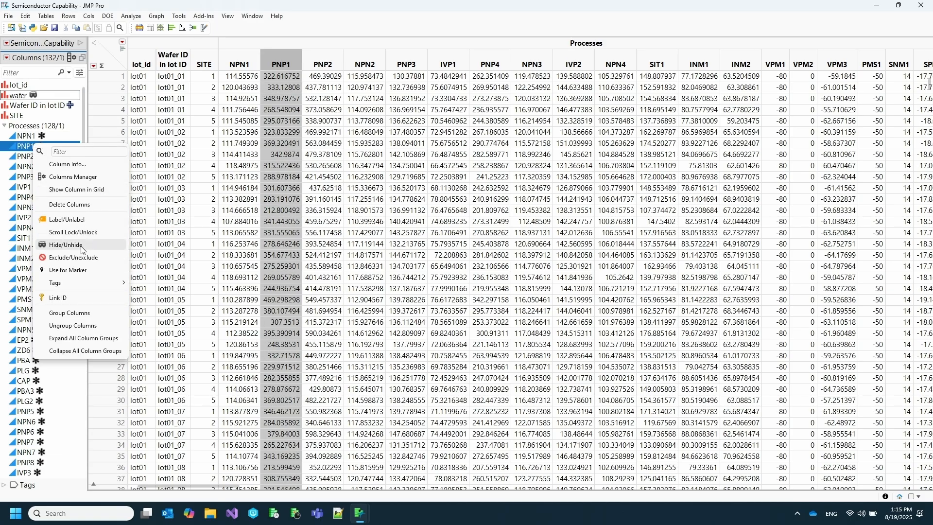
click(67, 245)
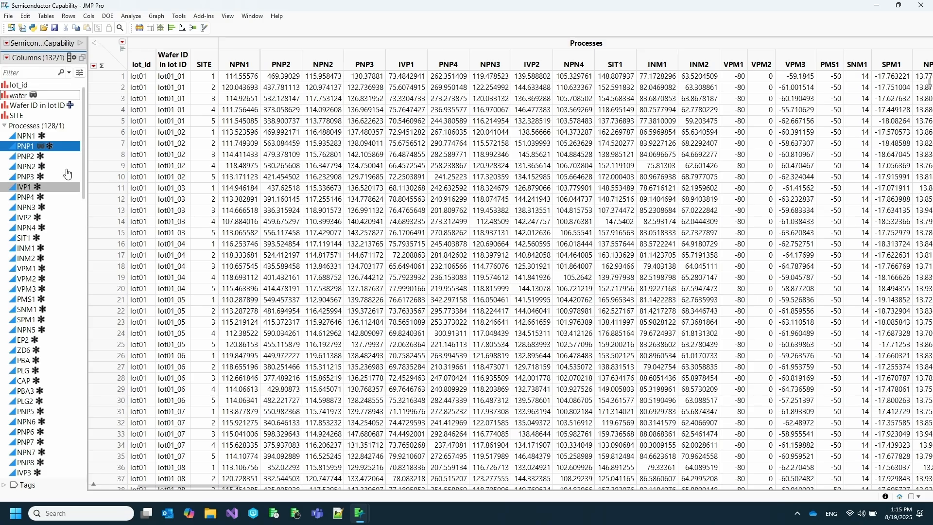
Step: Turn the display of hidden columns in the column list off and back on
click(81, 74)
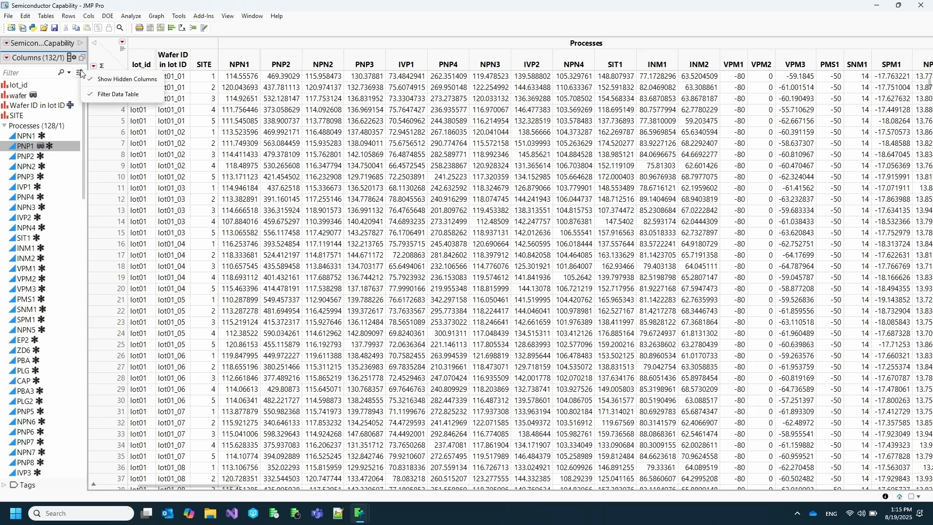
click(113, 80)
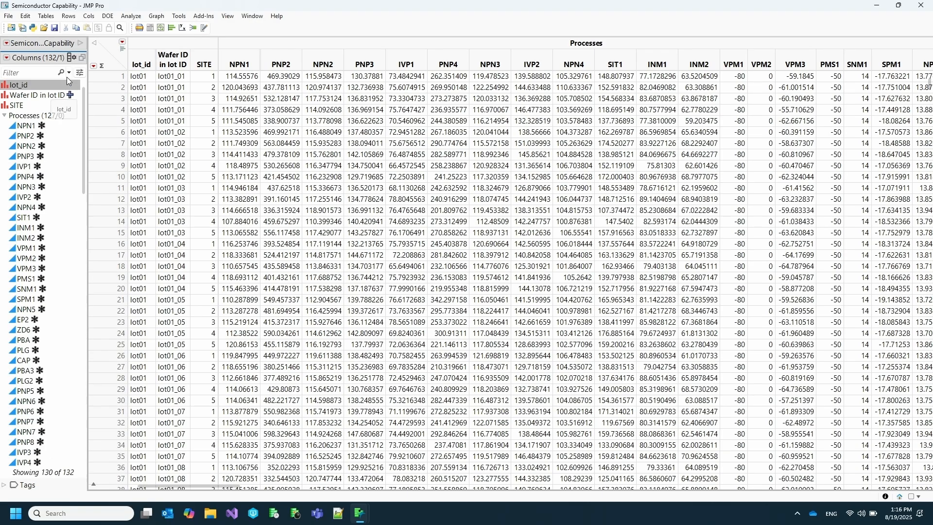
click(112, 93)
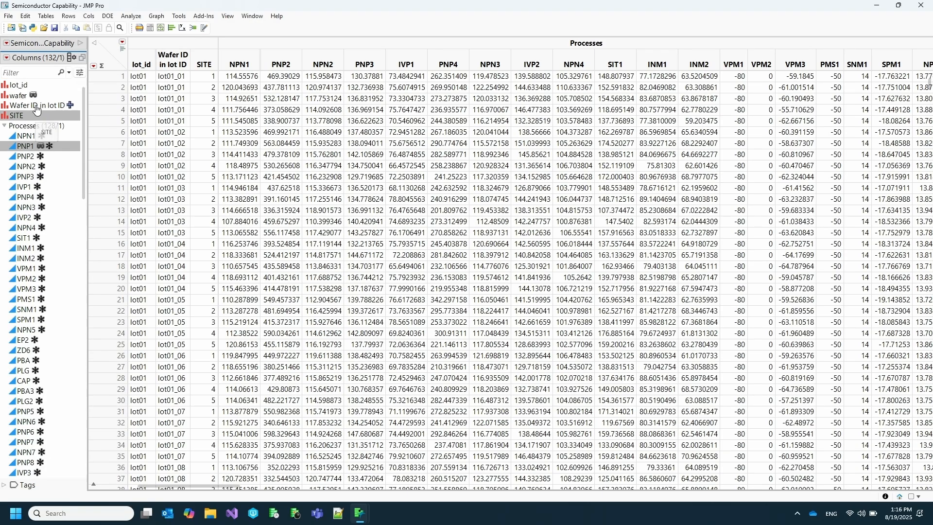
Step: Filter the columns by the text npn
click(20, 74)
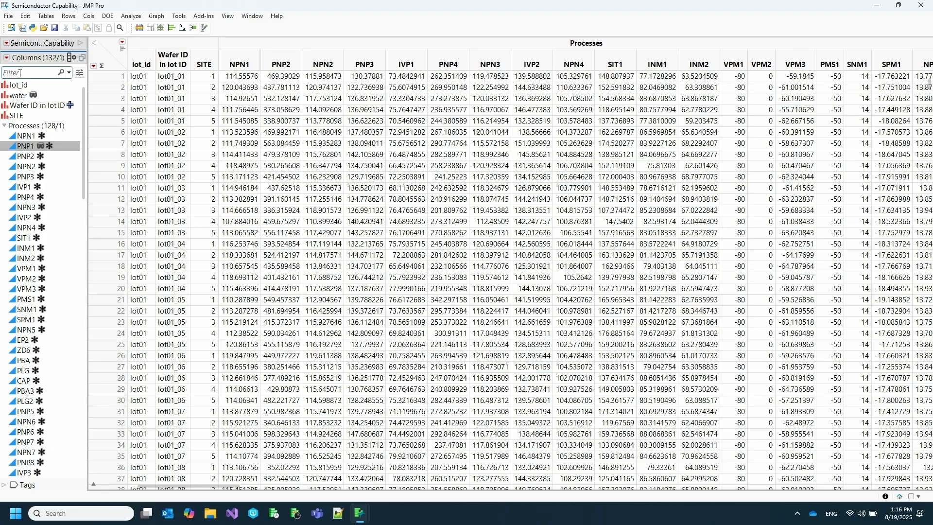
text(npn)
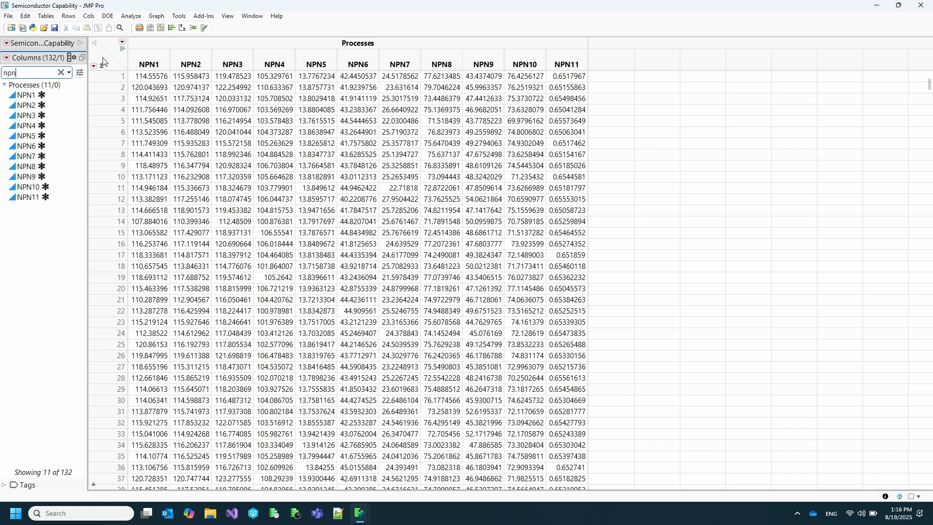
Step: Turn off filtering of the data table by the column filter so it applies only to the column list
click(80, 73)
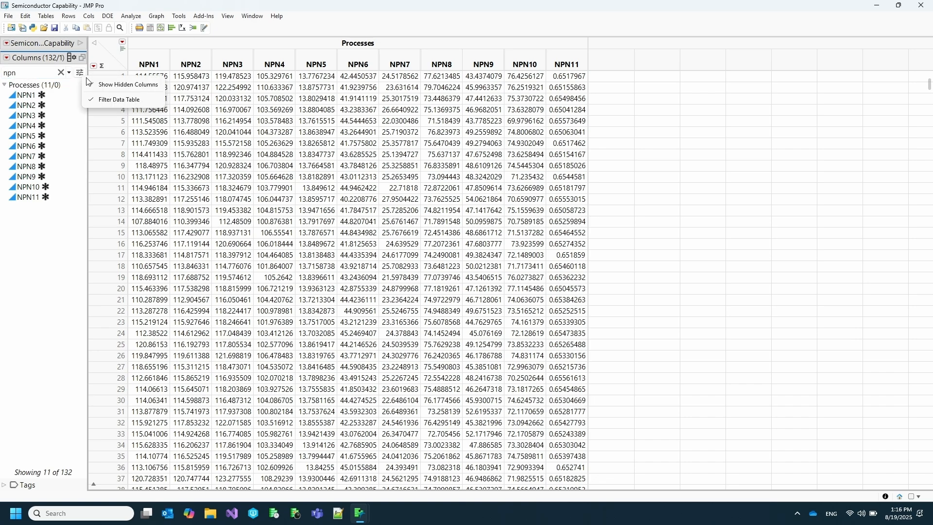
click(114, 100)
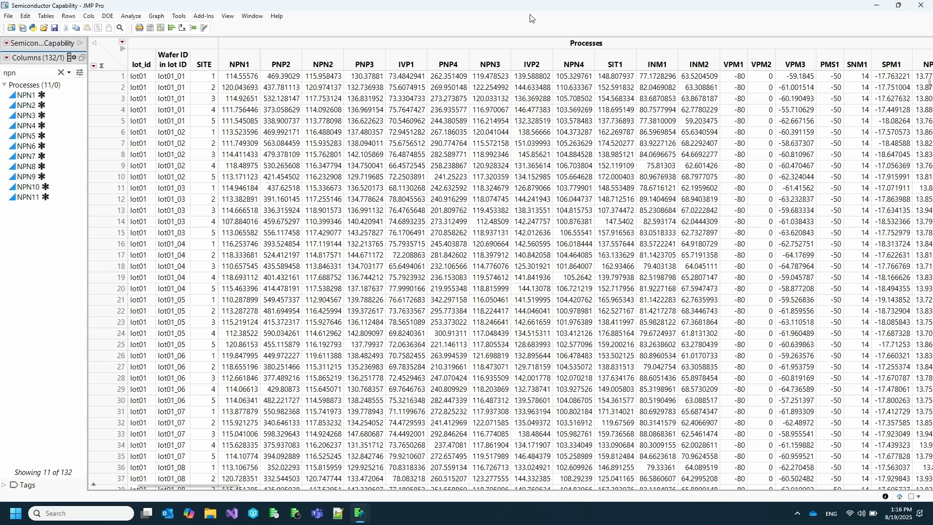
Step: Close the Semiconductor Capability table without saving changes and open the Penguins2 (custom) data table
click(922, 6)
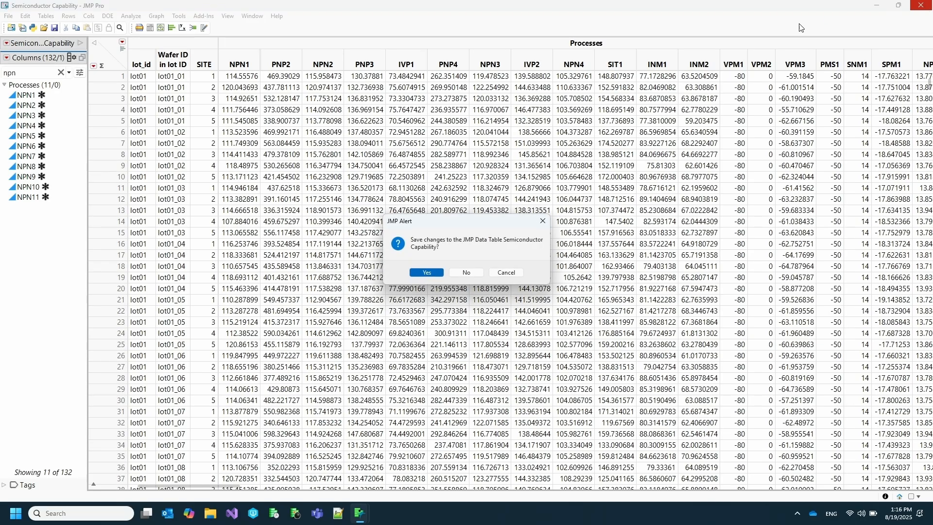
click(467, 273)
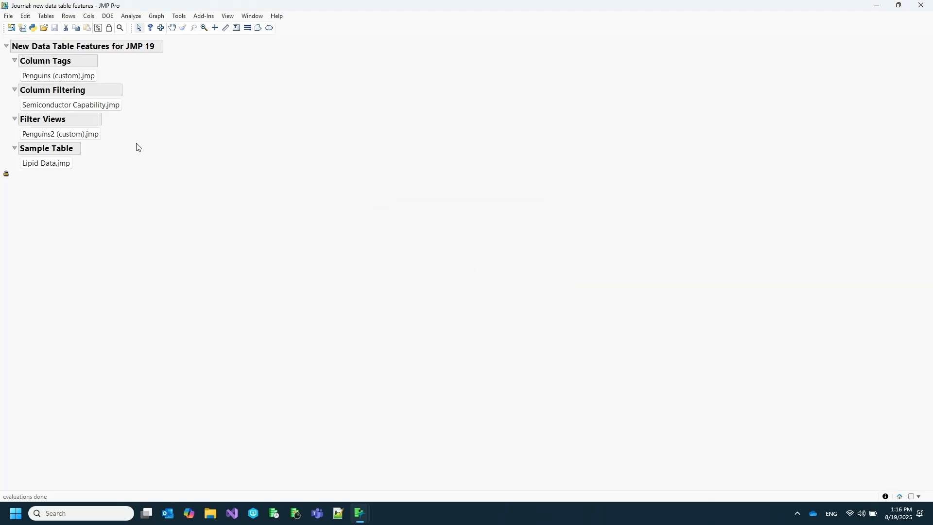
click(88, 136)
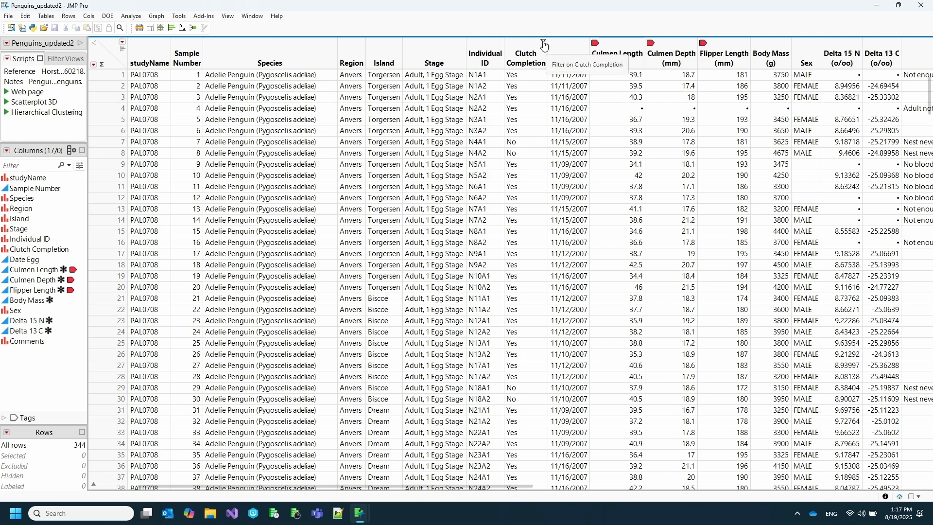
Step: Filter the table temporarily to rows with Clutch Completion No, and close the temporary filter view without saving it
click(544, 44)
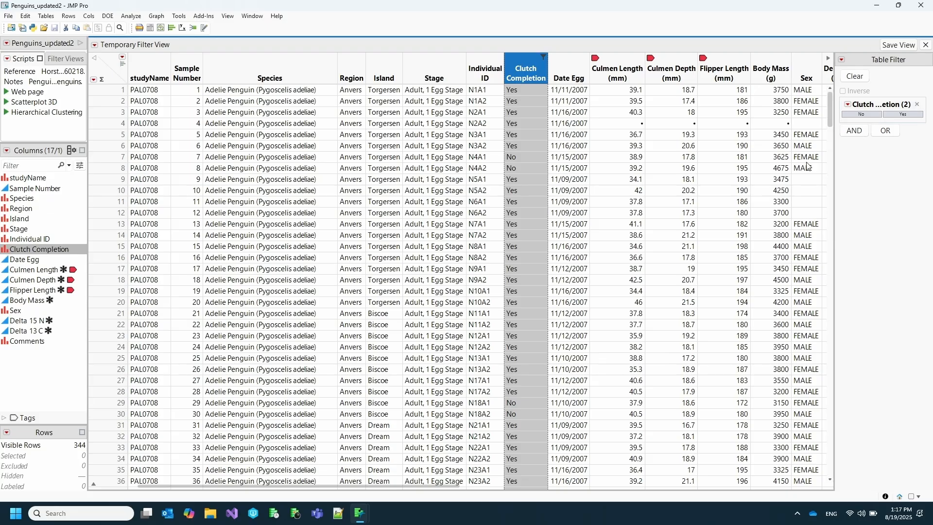
click(861, 115)
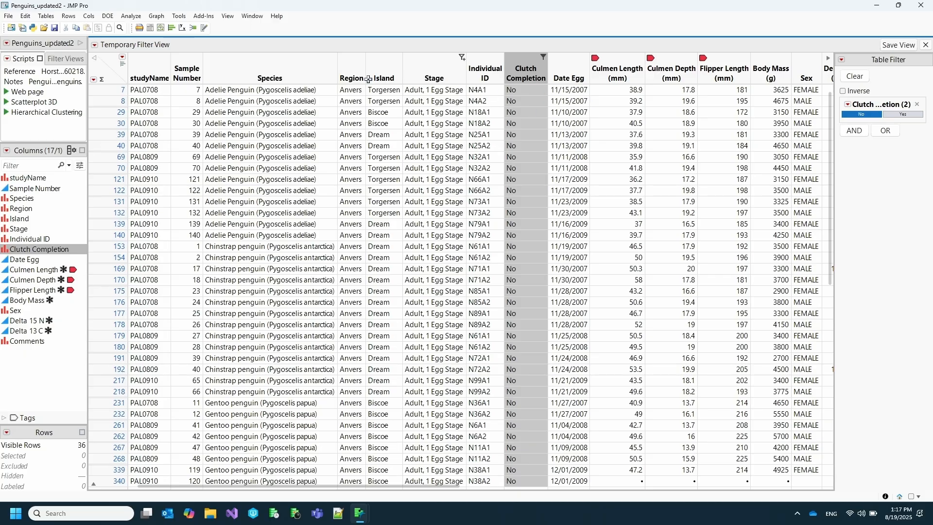
click(114, 82)
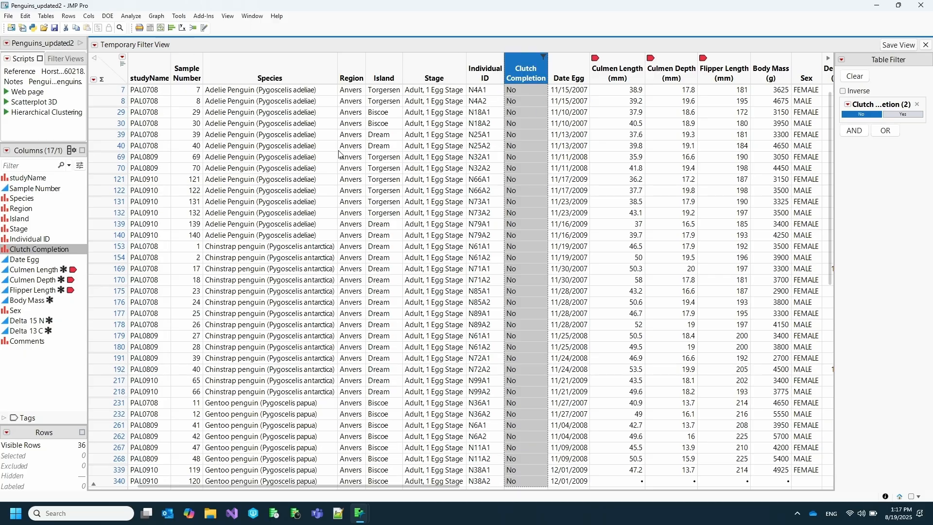
click(926, 45)
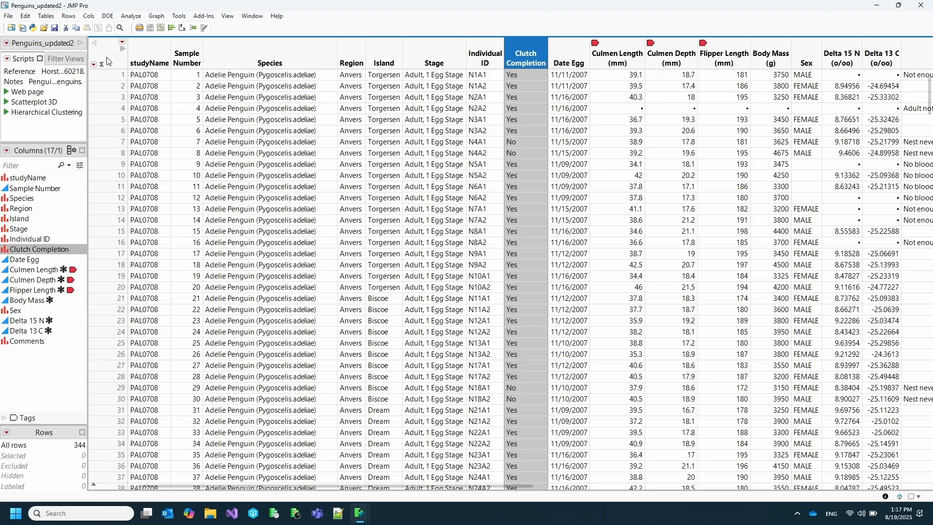
click(115, 55)
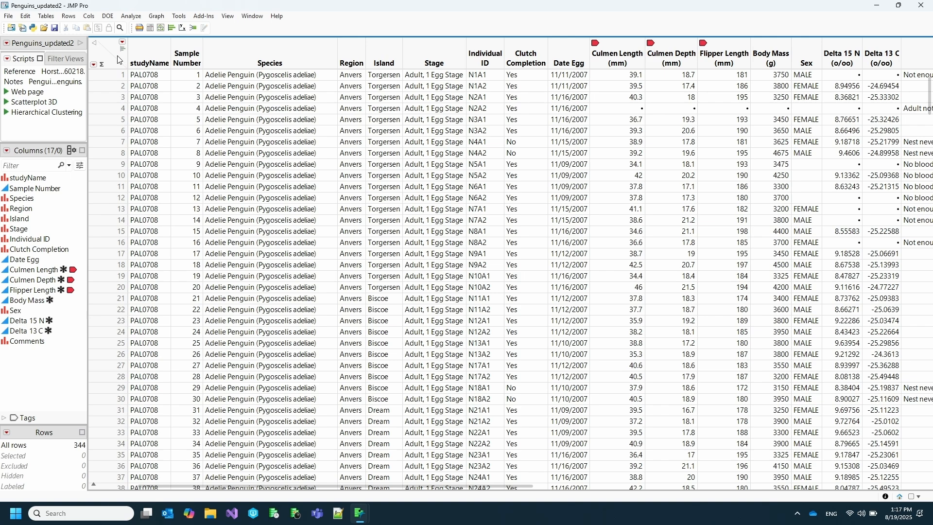
Step: Filter the Species column to Chinstrap penguin and save the result as a filter view named species
click(332, 45)
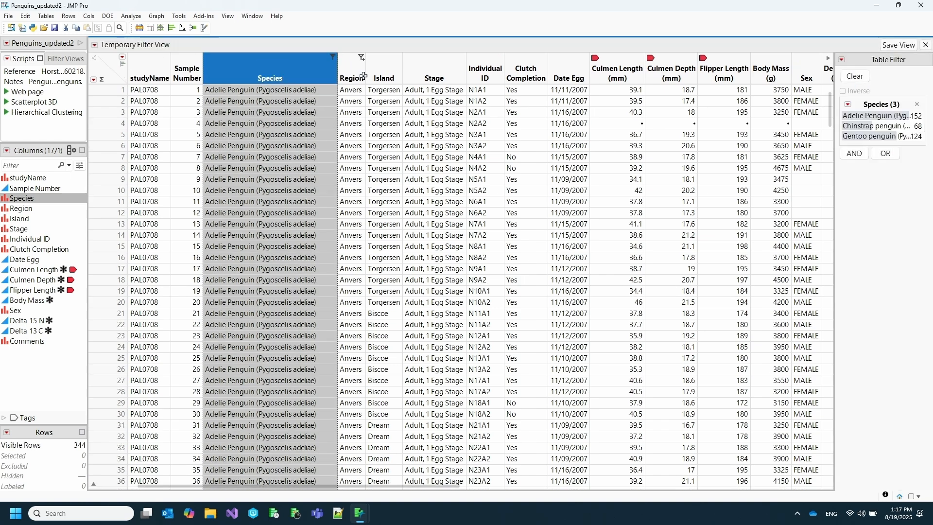
click(882, 125)
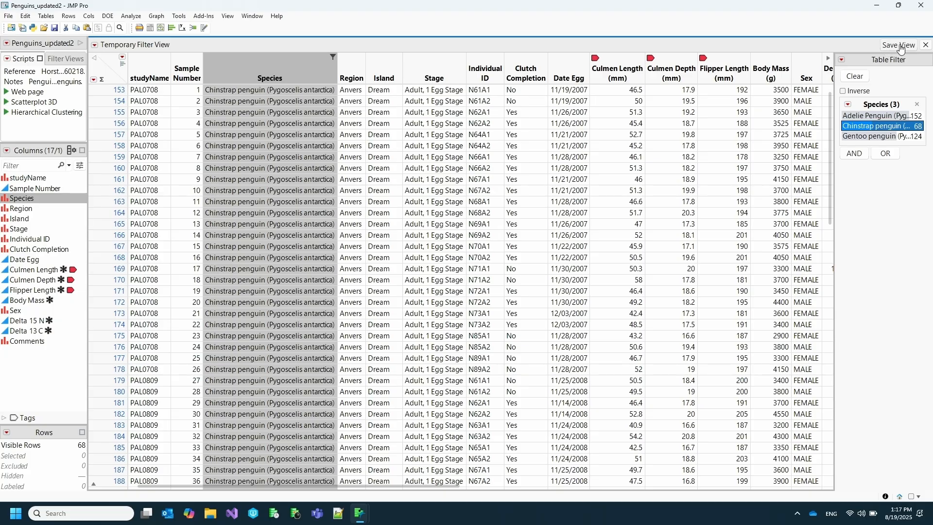
click(901, 45)
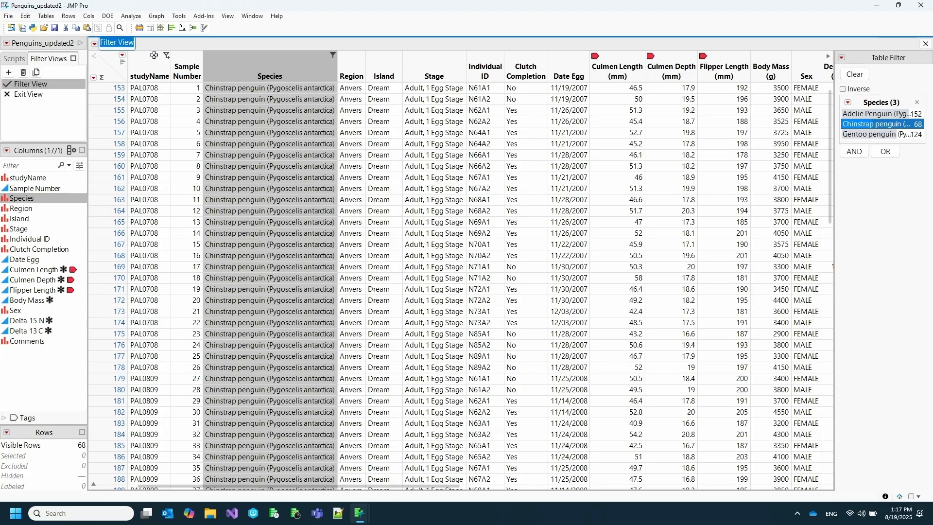
text(species)
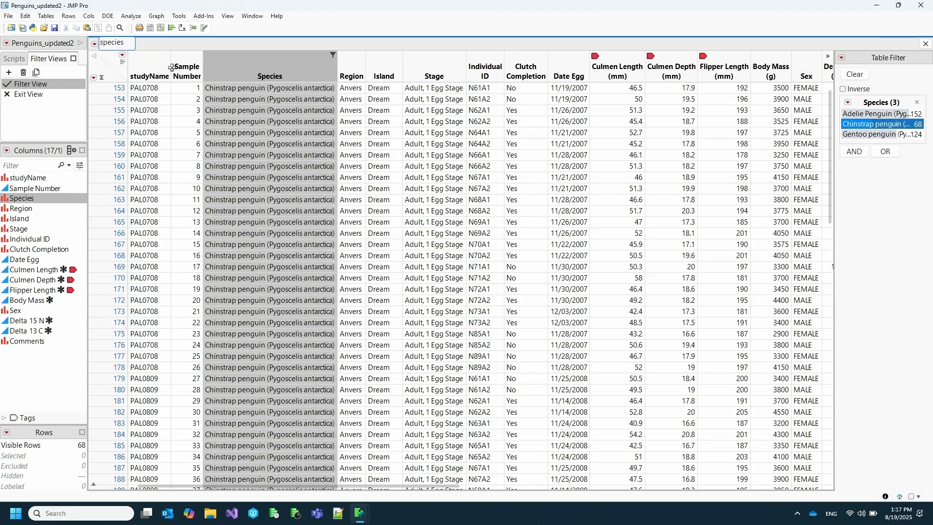
key(Return)
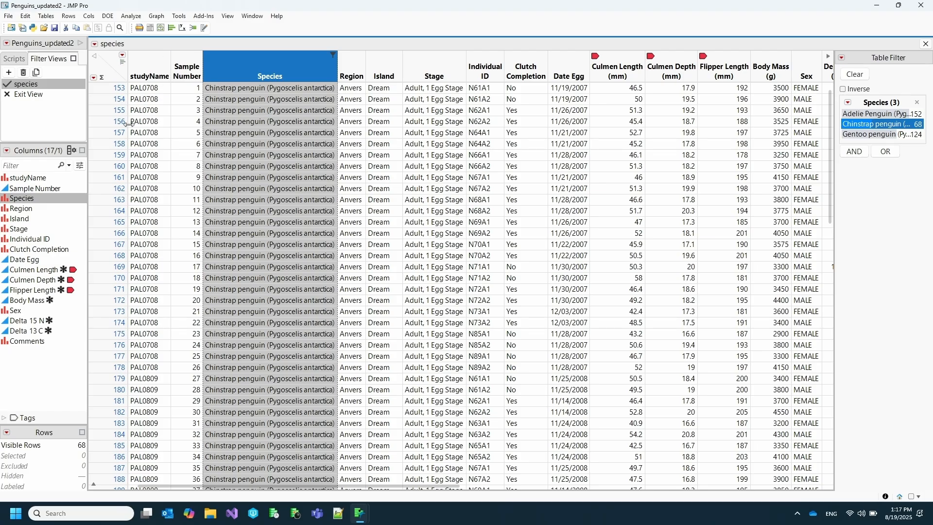
Step: Exit the species filter view to restore the full table and reapply the saved view
click(37, 95)
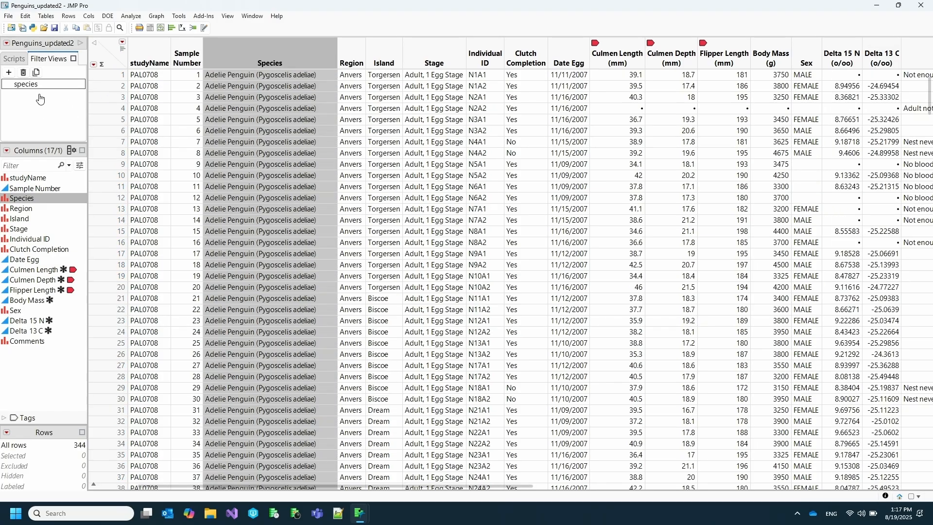
click(36, 85)
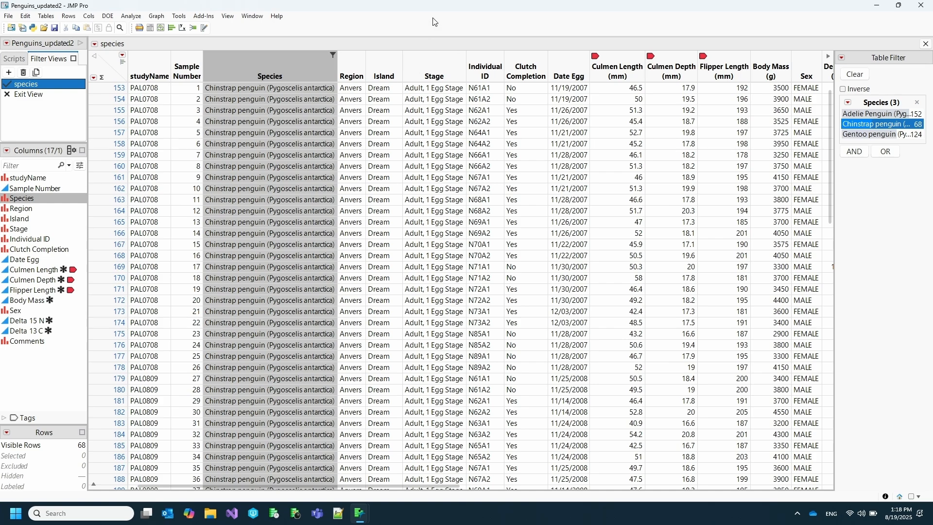
Step: Close the Penguins_updated2 table without saving changes and open the Lipid Data sample table
click(921, 5)
click(469, 275)
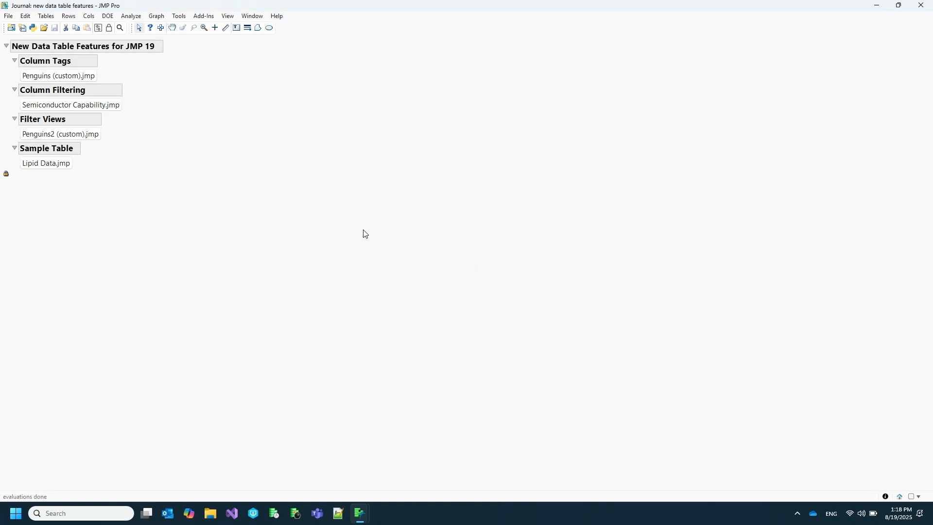
click(41, 165)
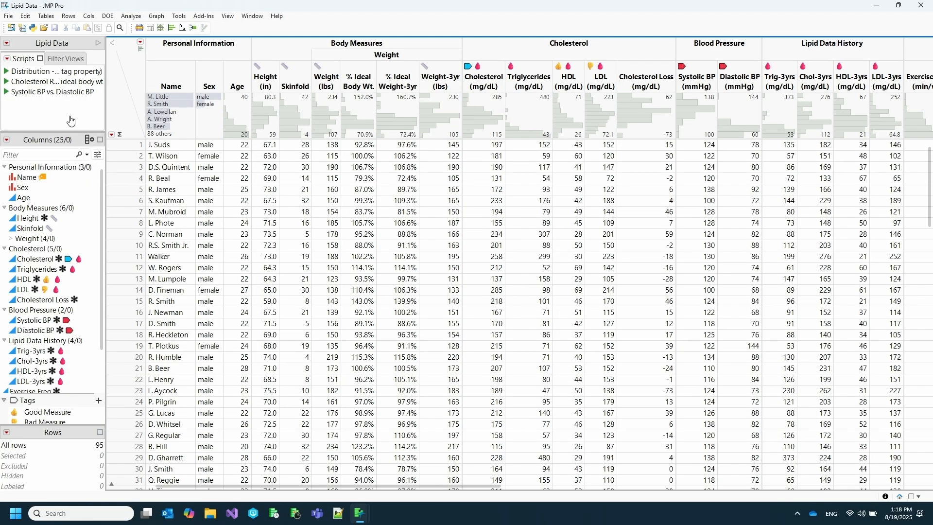
Step: Display the saved filter views of the Lipid Data table
click(66, 58)
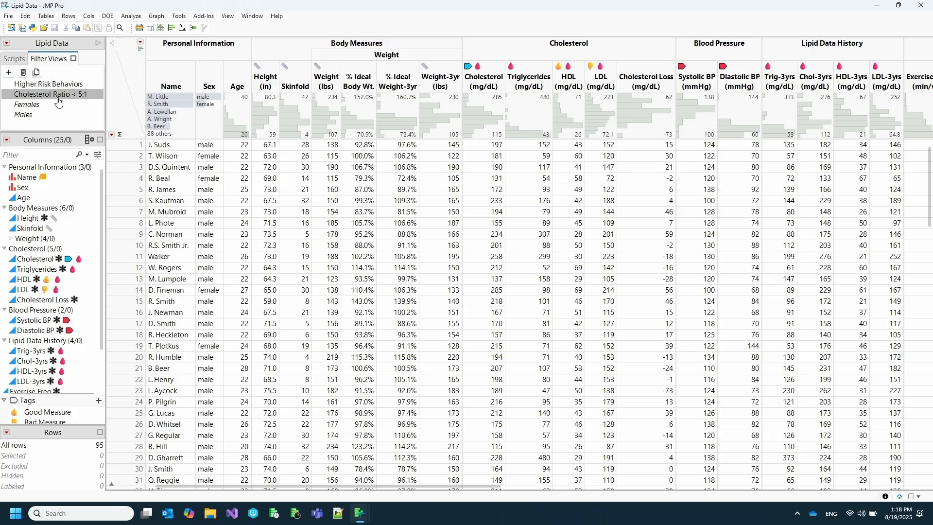